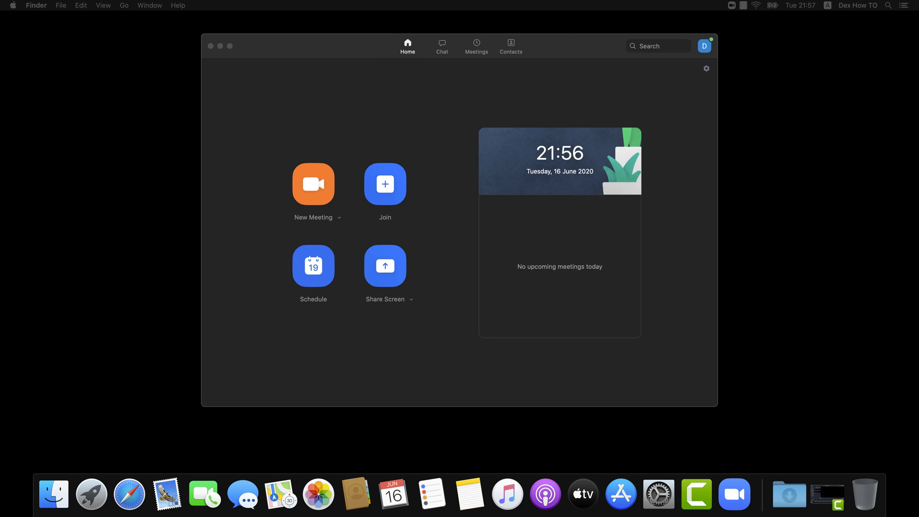
- Set new meetings to start with video off and use the Personal Meeting ID (PMI)
left_click(316, 195)
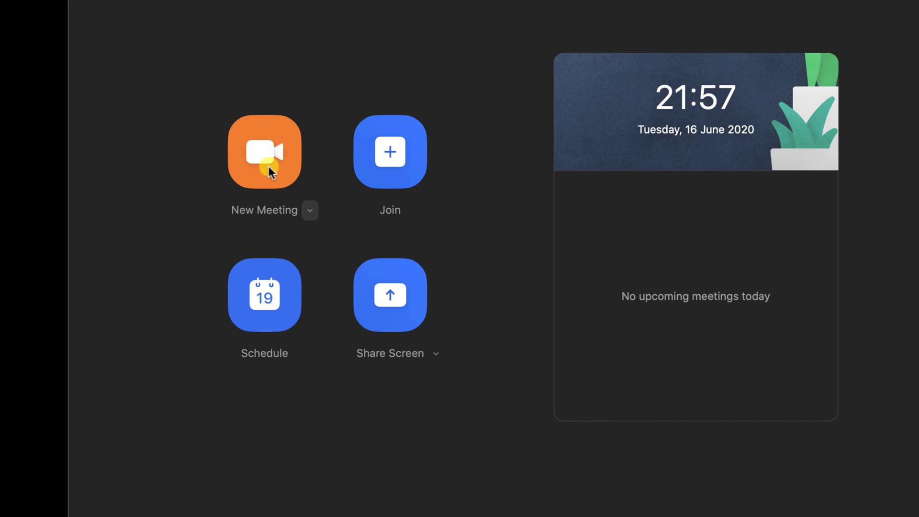
left_click(311, 210)
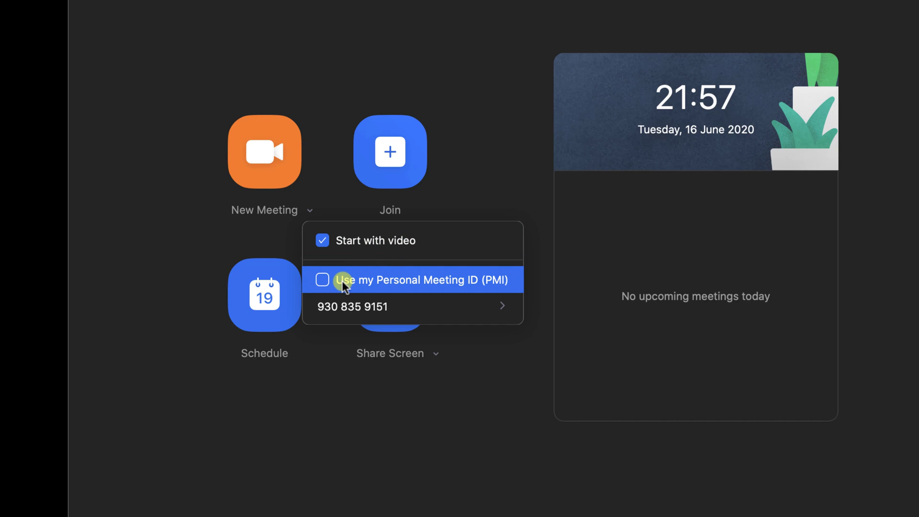
left_click(329, 243)
left_click(319, 279)
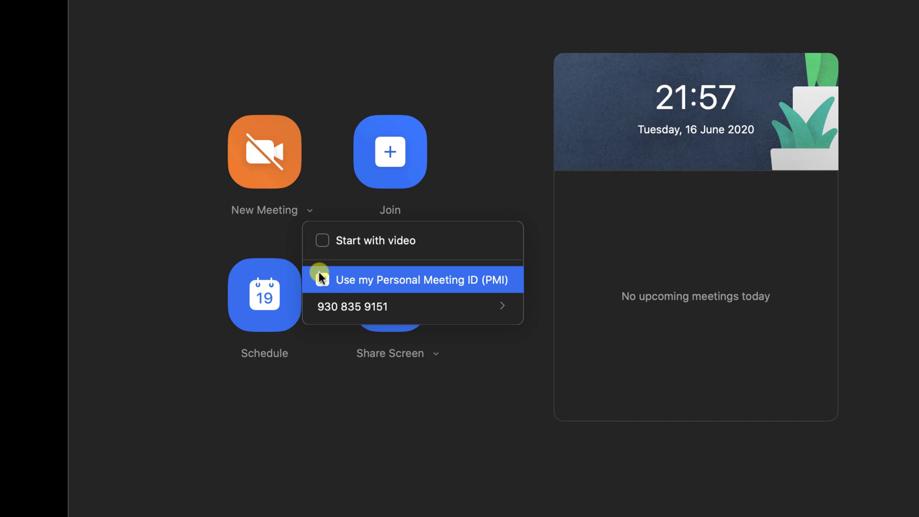
left_click(227, 230)
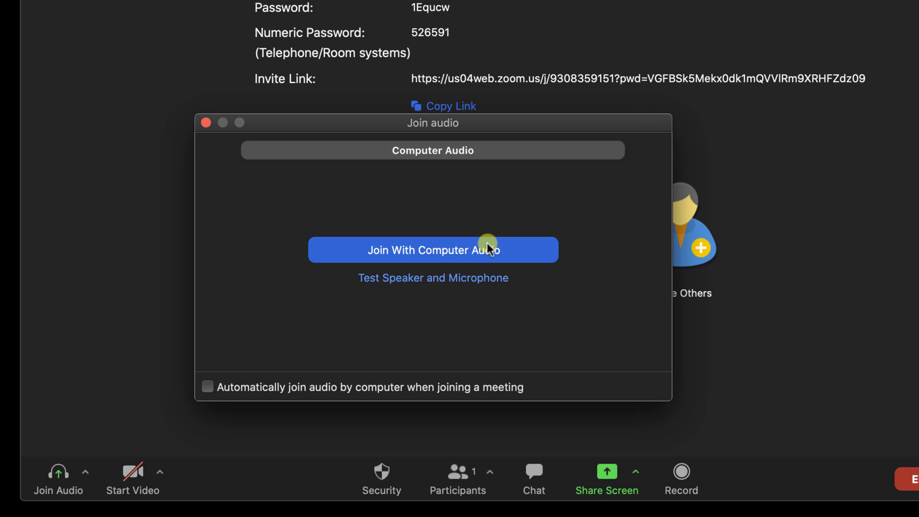
- Join the meeting's audio using Join With Computer Audio
left_click(468, 252)
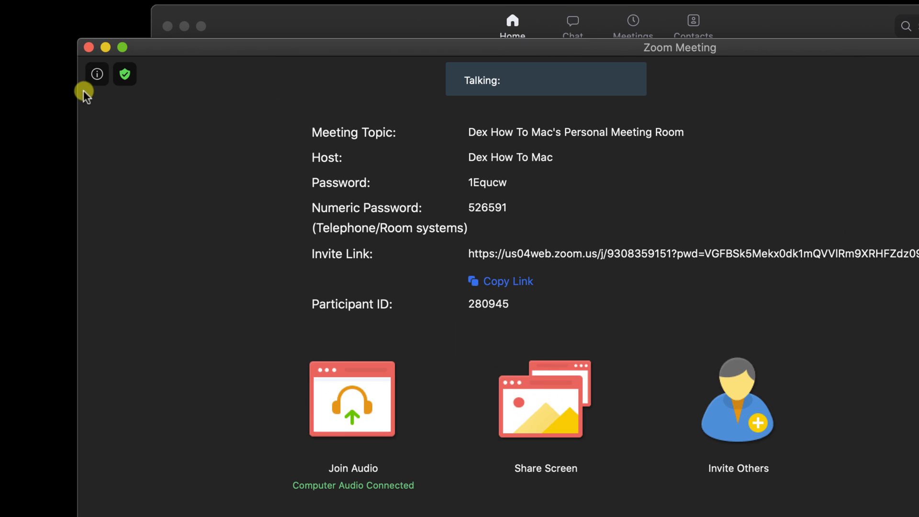
left_click(93, 76)
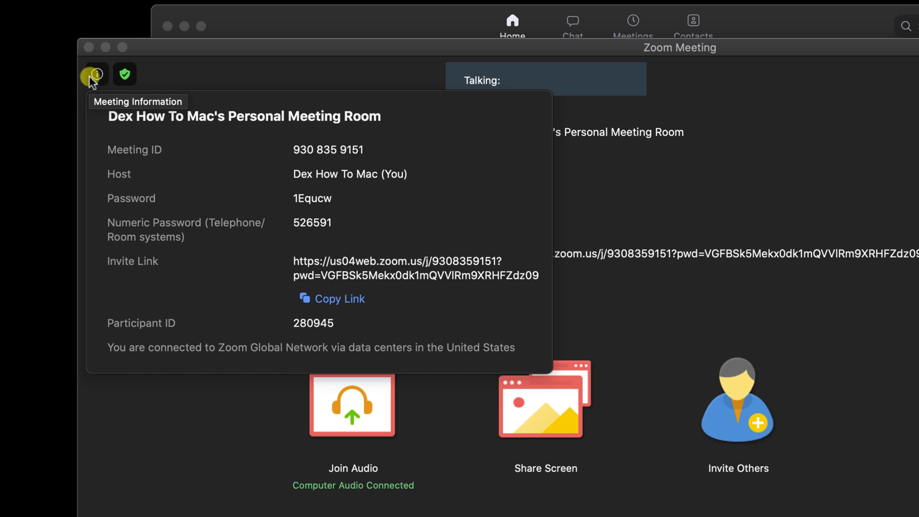
left_click(93, 77)
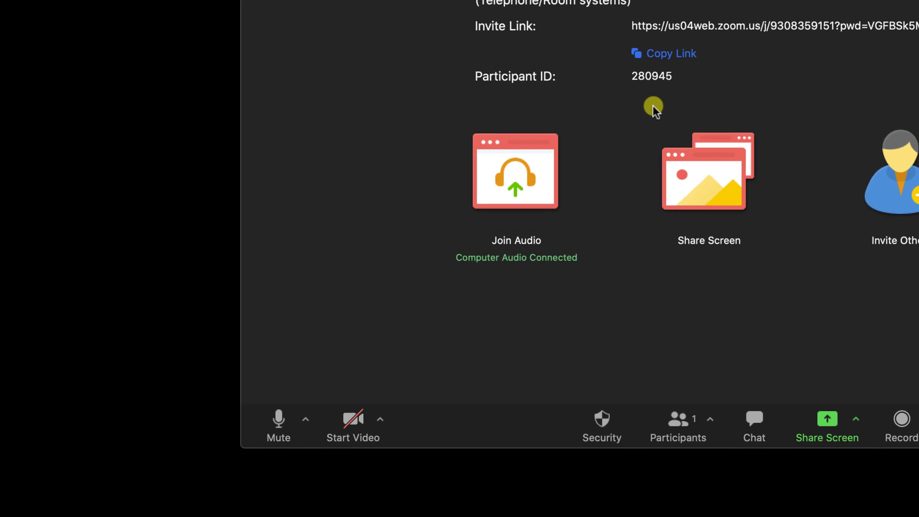
- Mute the microphone from the meeting toolbar
left_click(274, 431)
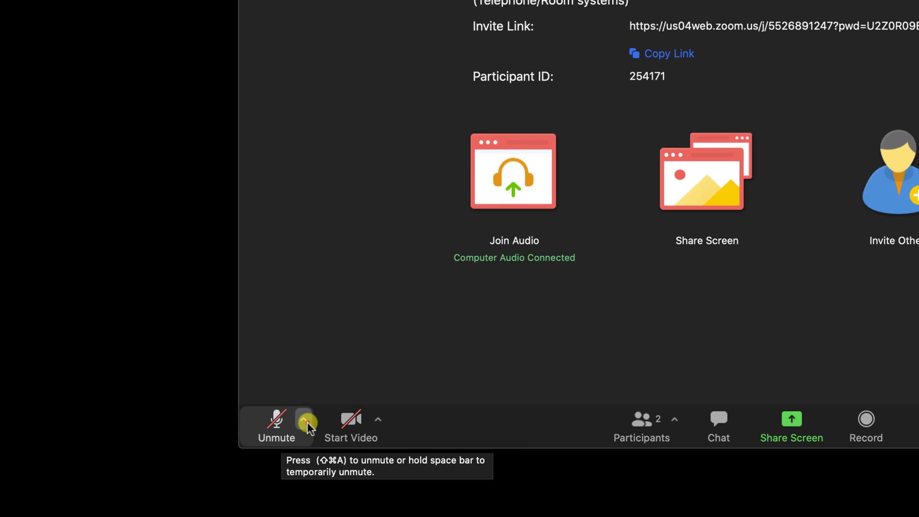
left_click(306, 421)
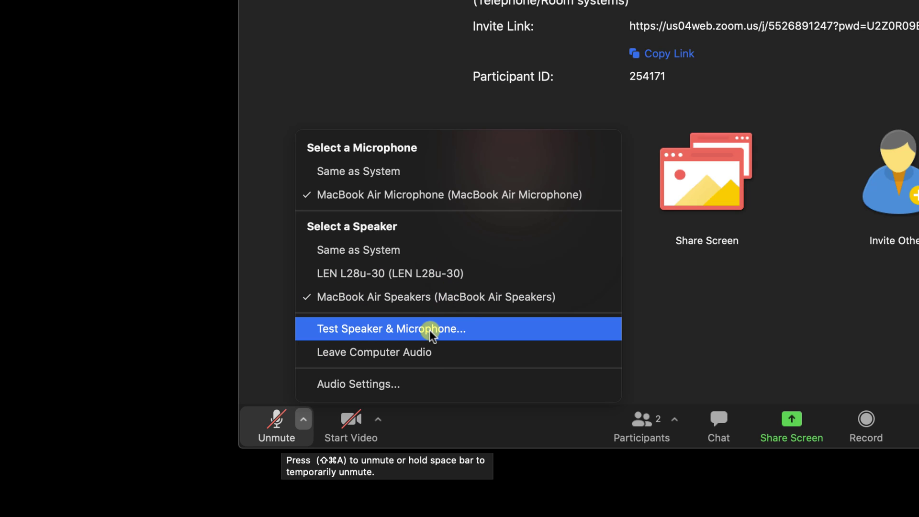
key("Down")
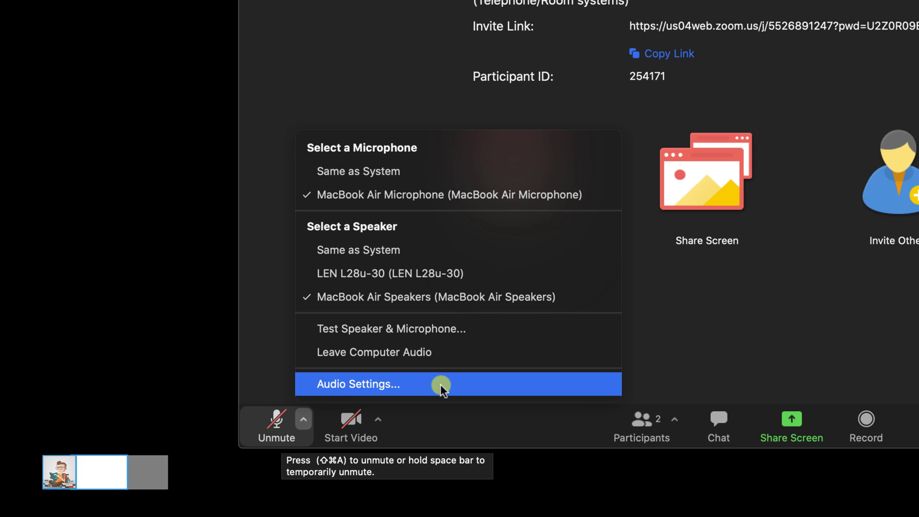
left_click(720, 352)
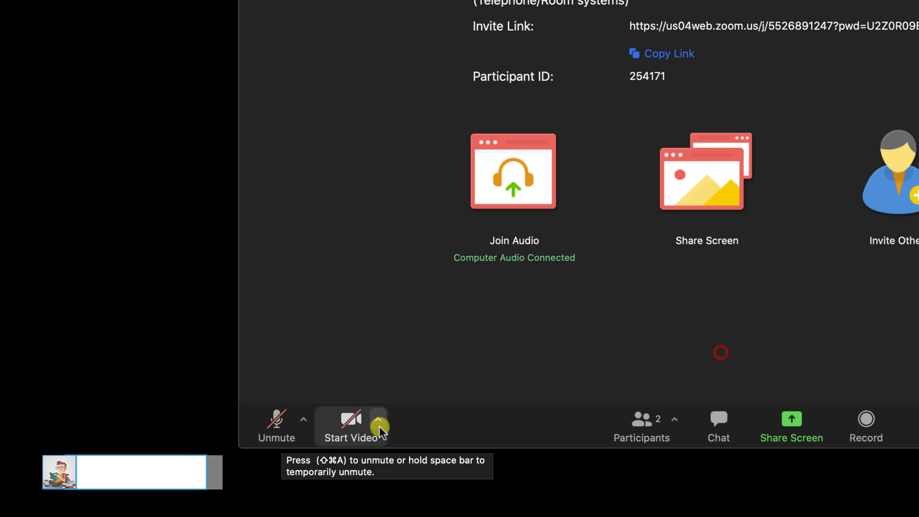
- Show the camera menu listing FaceTime HD Camera (Built-in) and video options
left_click(380, 426)
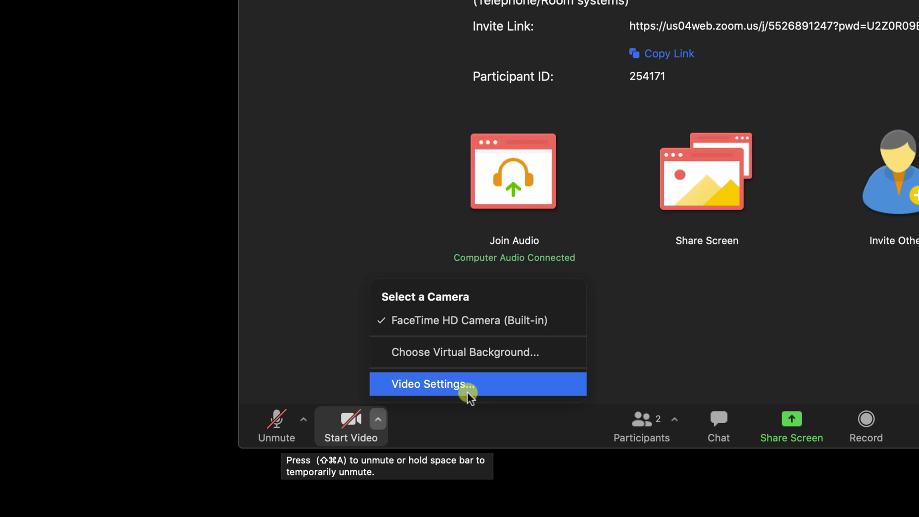
- Enable HD in Video Settings, toggling Mirror my video off and back on
left_click(467, 393)
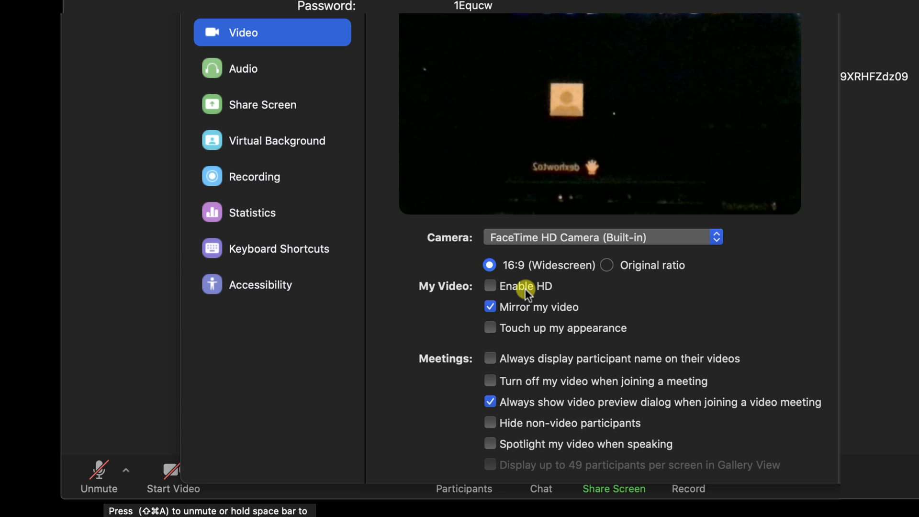
left_click(492, 287)
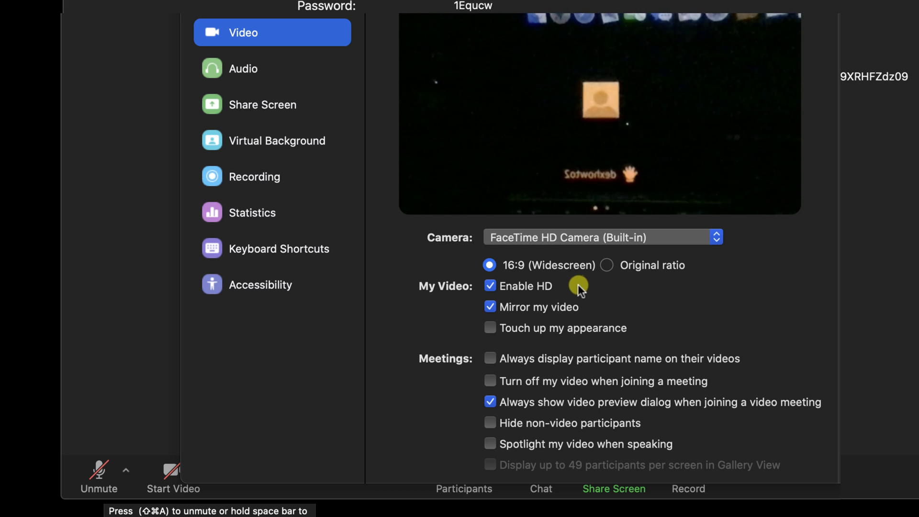
left_click(490, 309)
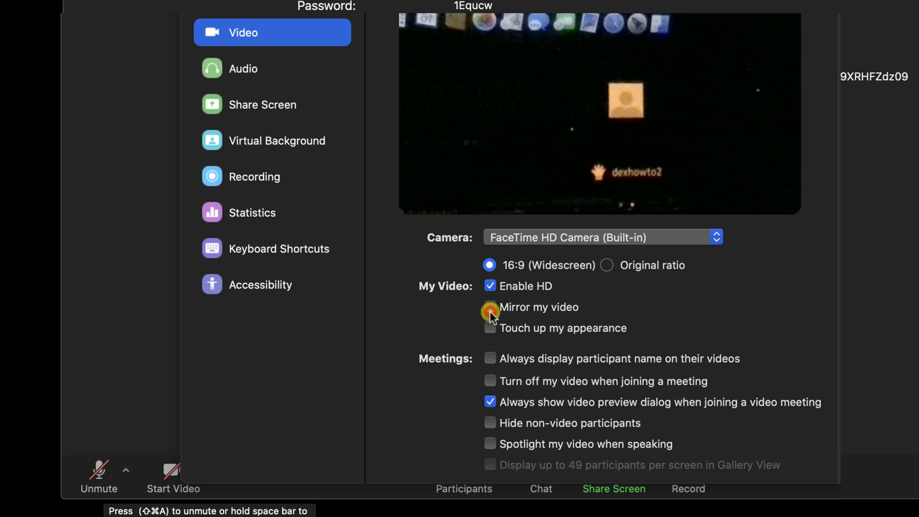
left_click(490, 309)
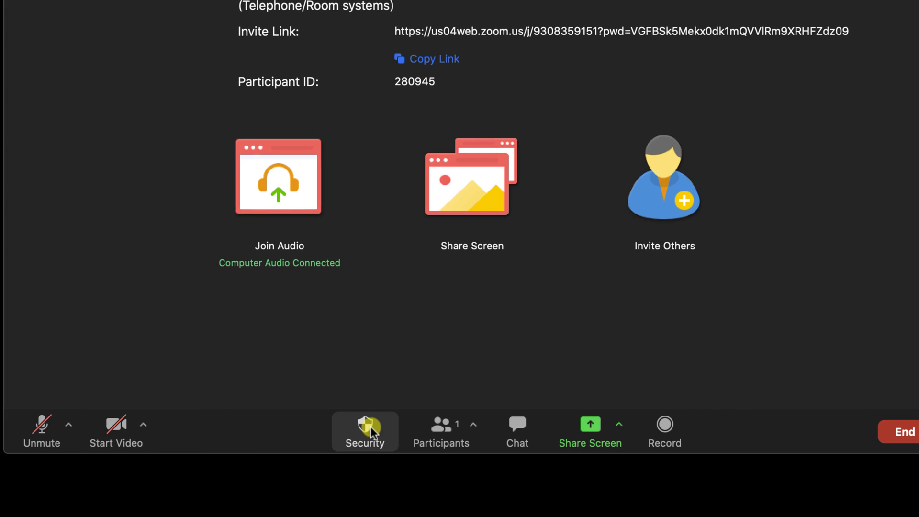
- Show the Security menu with waiting room, chat, rename and unmute permissions
left_click(369, 403)
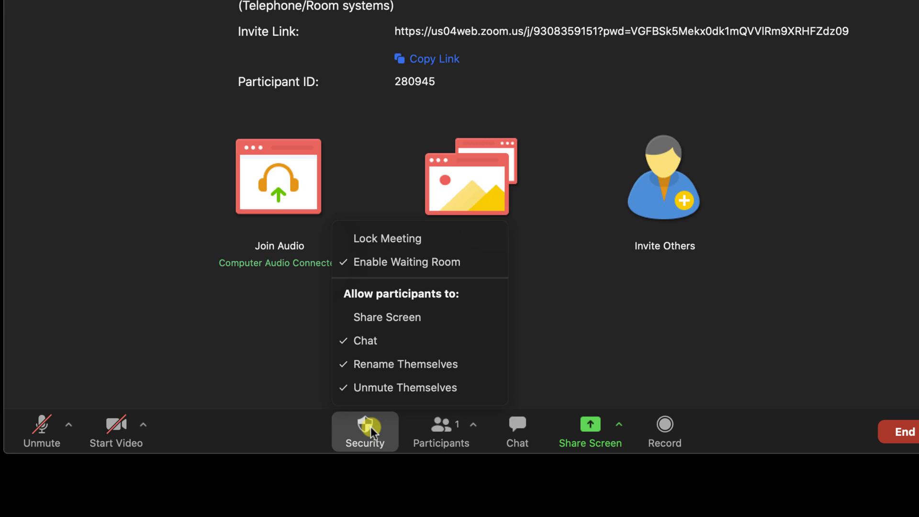
- Open the Participants list showing the host and guest, and check the guest's More actions
left_click(613, 344)
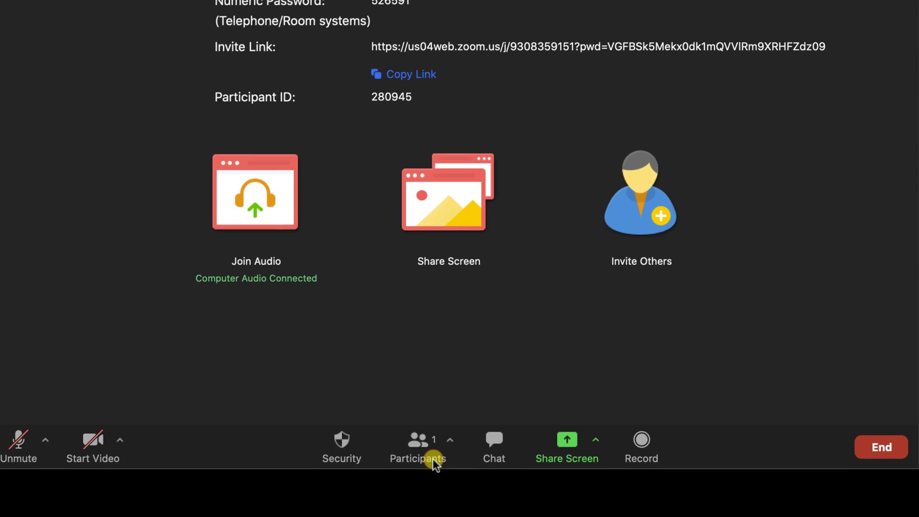
left_click(433, 462)
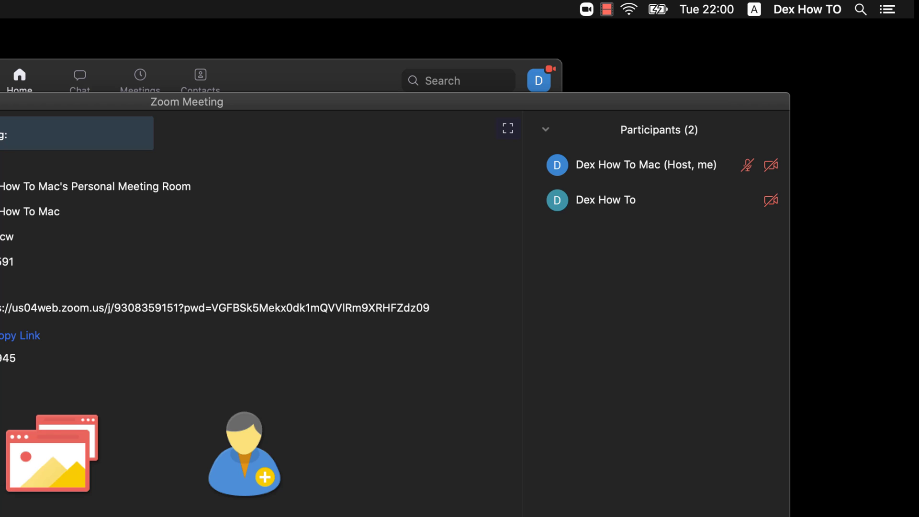
mouse_move(619, 226)
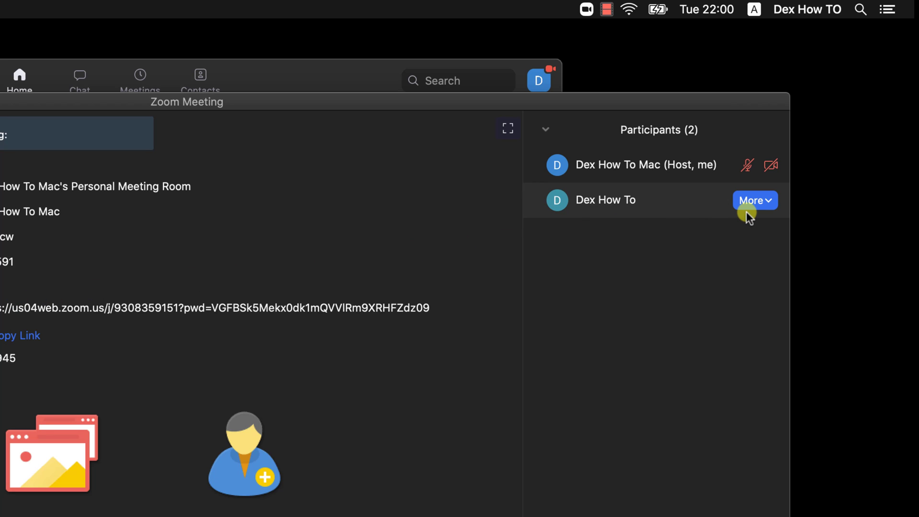
left_click(766, 203)
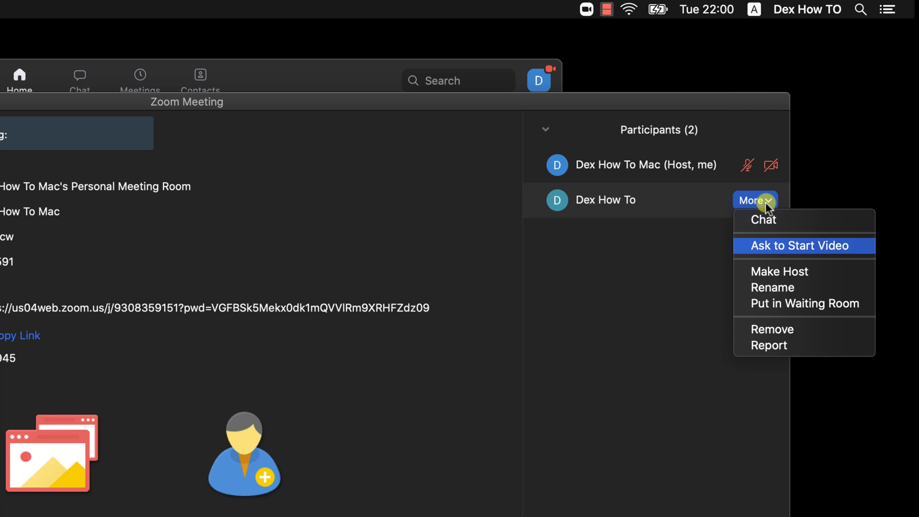
left_click(772, 352)
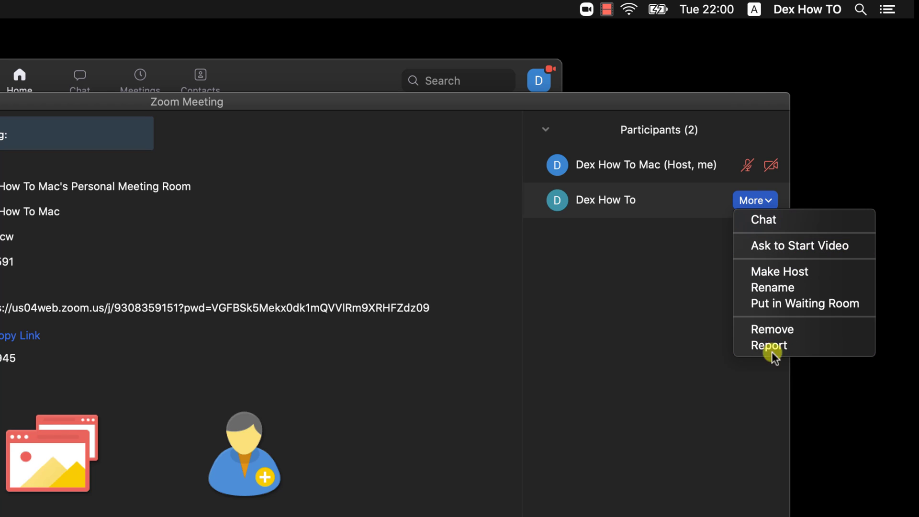
left_click(329, 379)
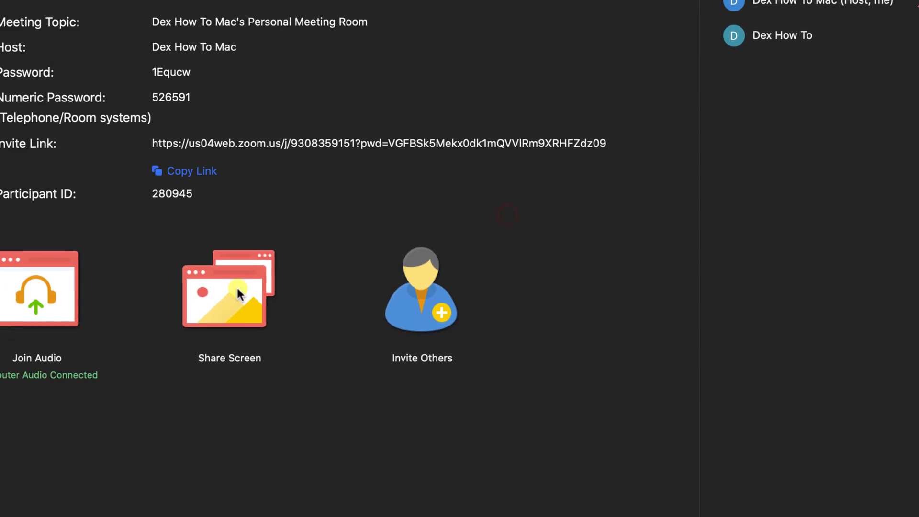